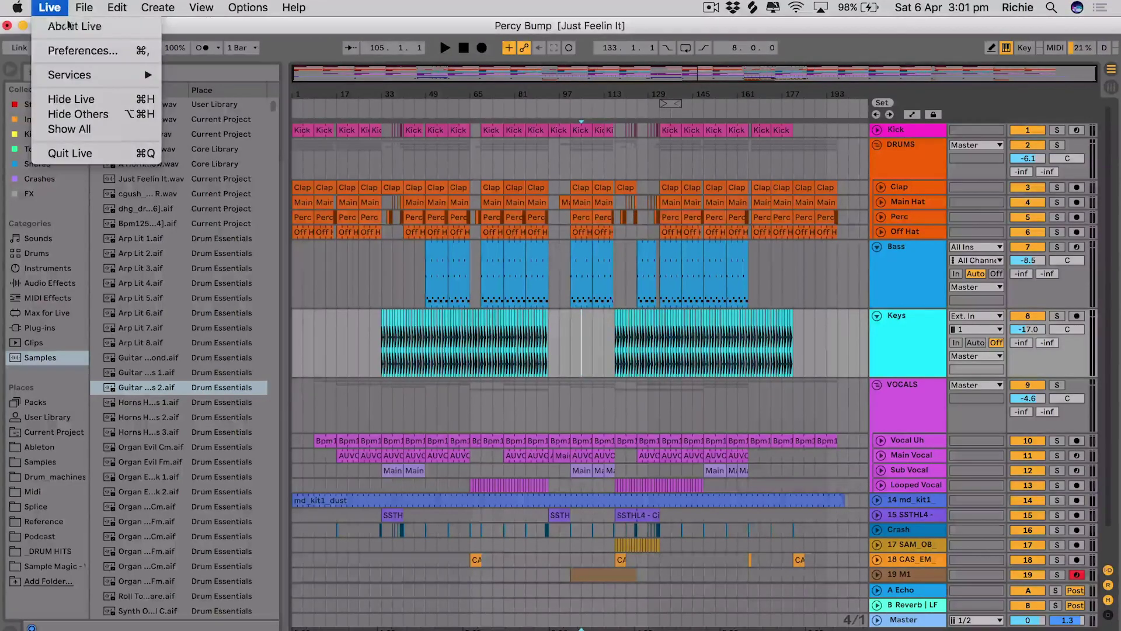
# - In Look/Feel preferences, preview the Light, Mid Dark and Dark themes, then restore Mid Light (Default)
pyautogui.click(73, 50)
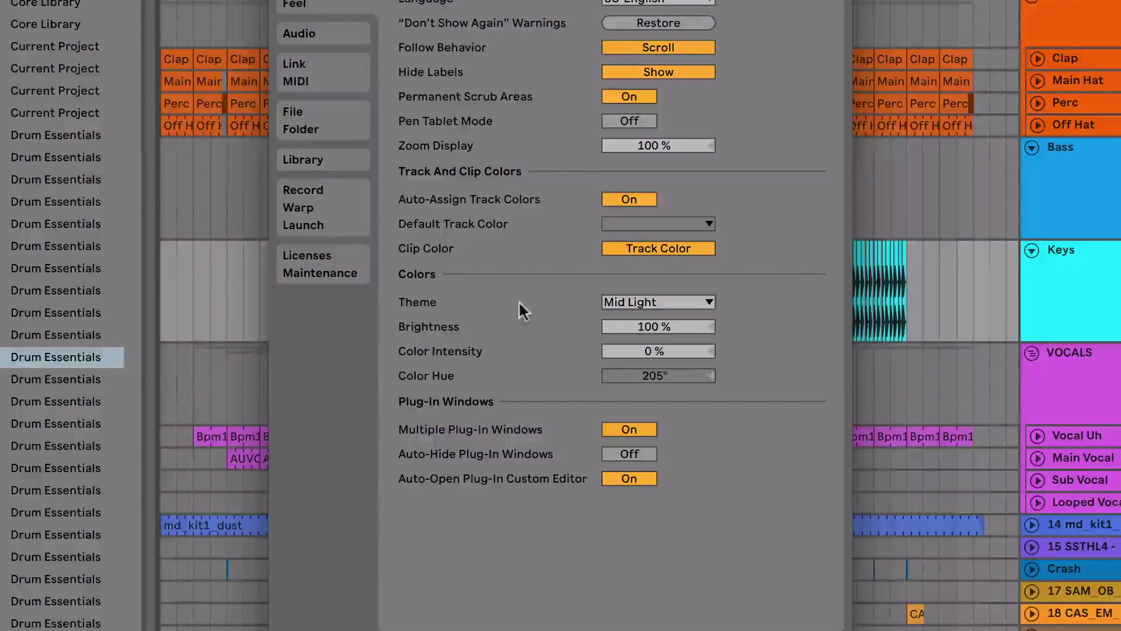
pyautogui.click(664, 303)
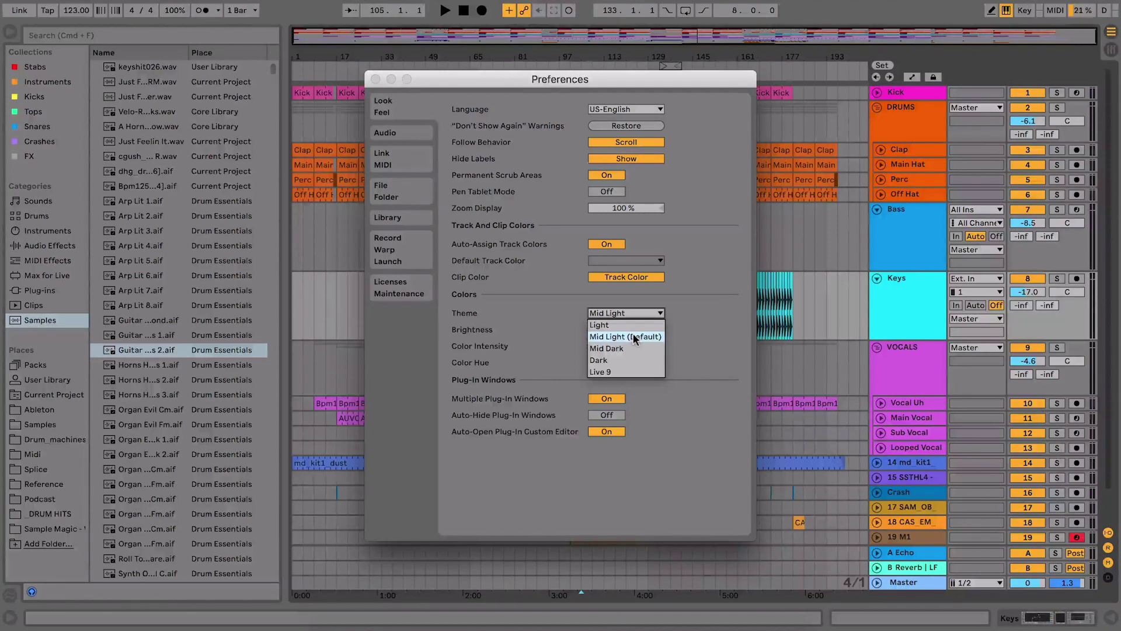
pyautogui.click(634, 325)
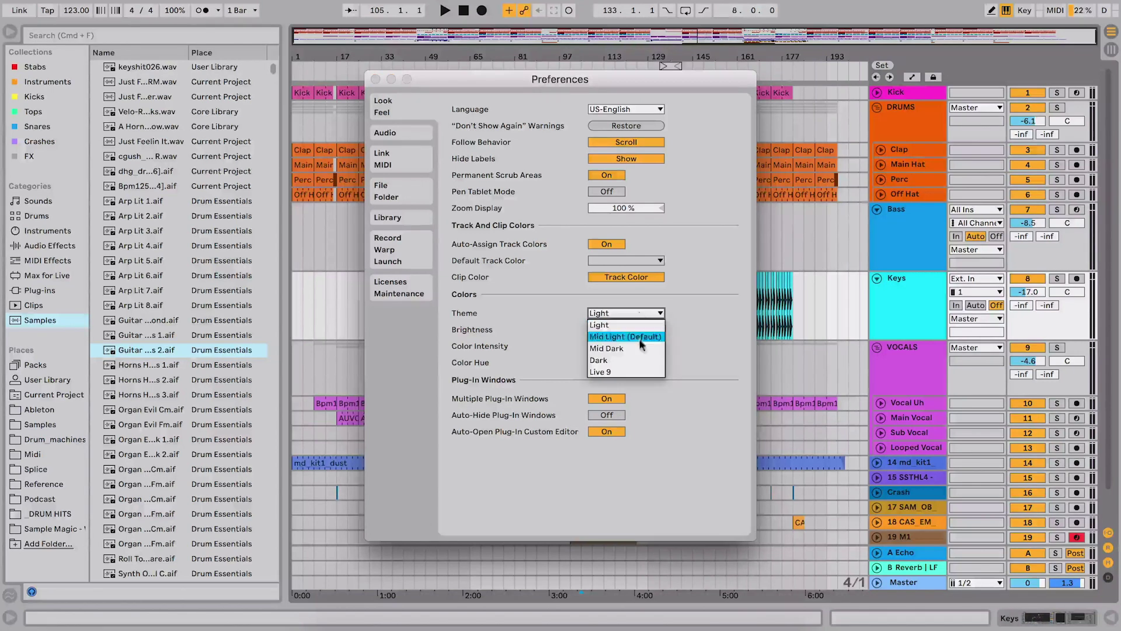
pyautogui.click(639, 346)
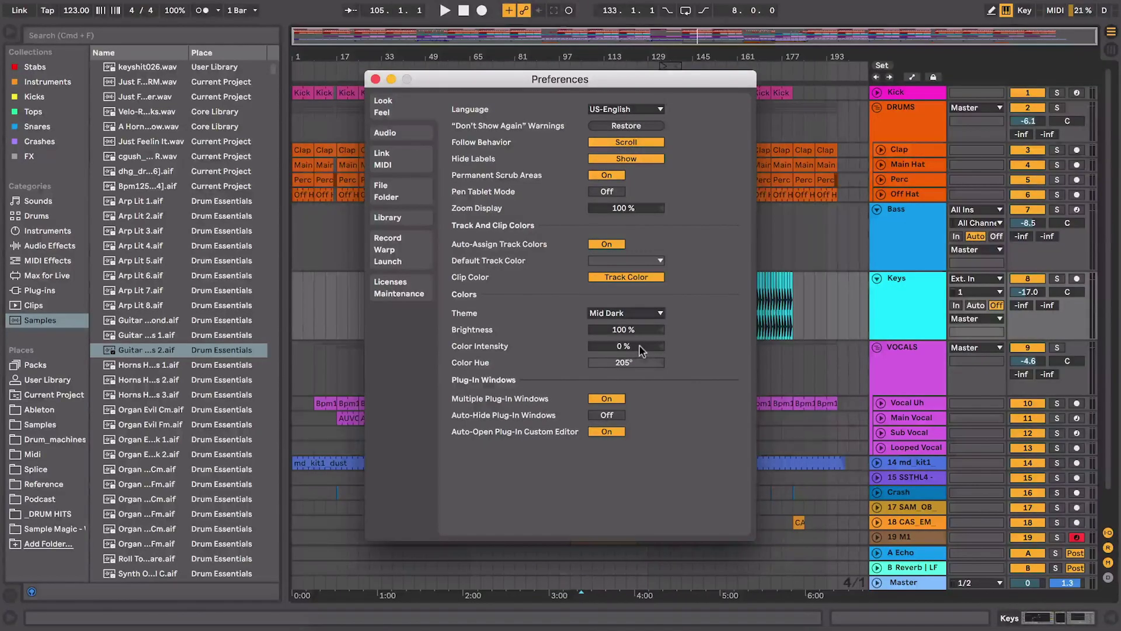
pyautogui.press('Down')
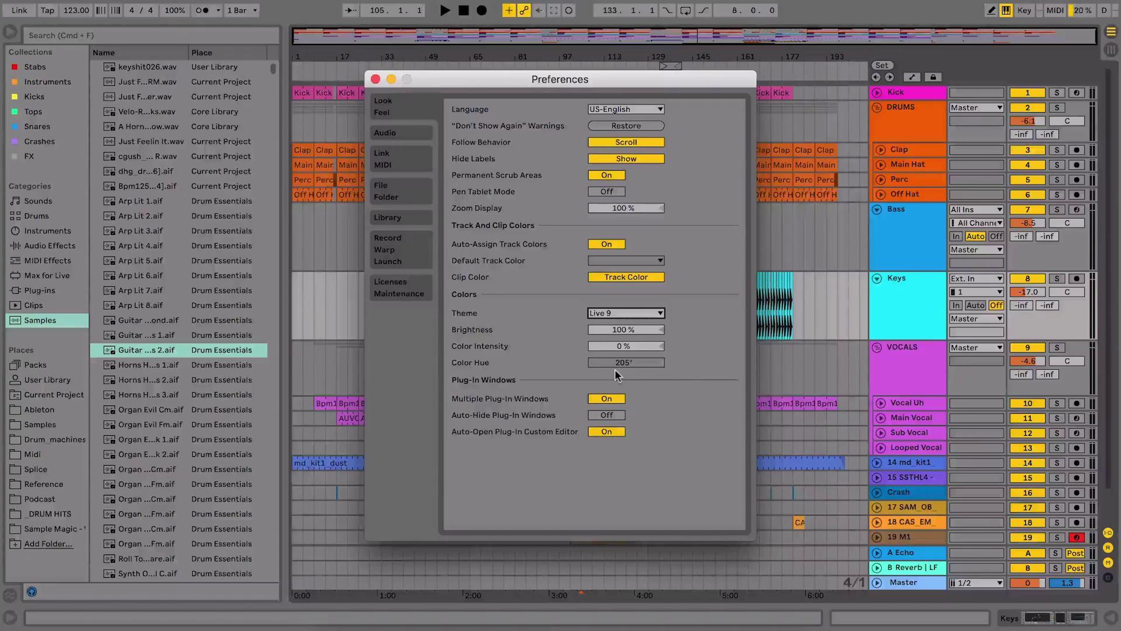
pyautogui.click(631, 312)
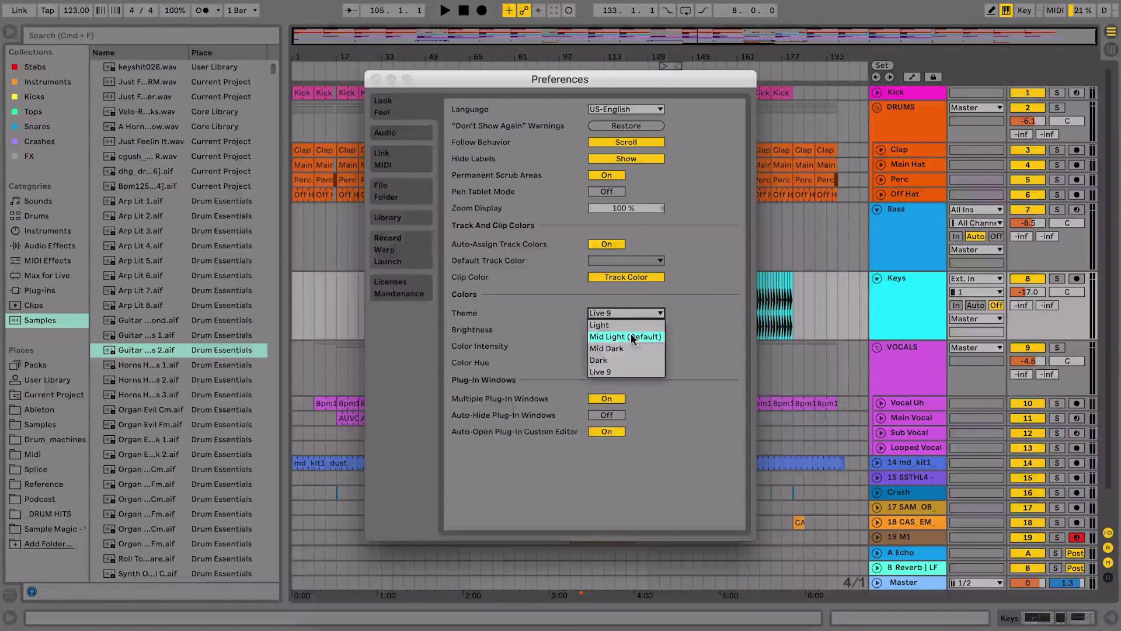
pyautogui.click(631, 335)
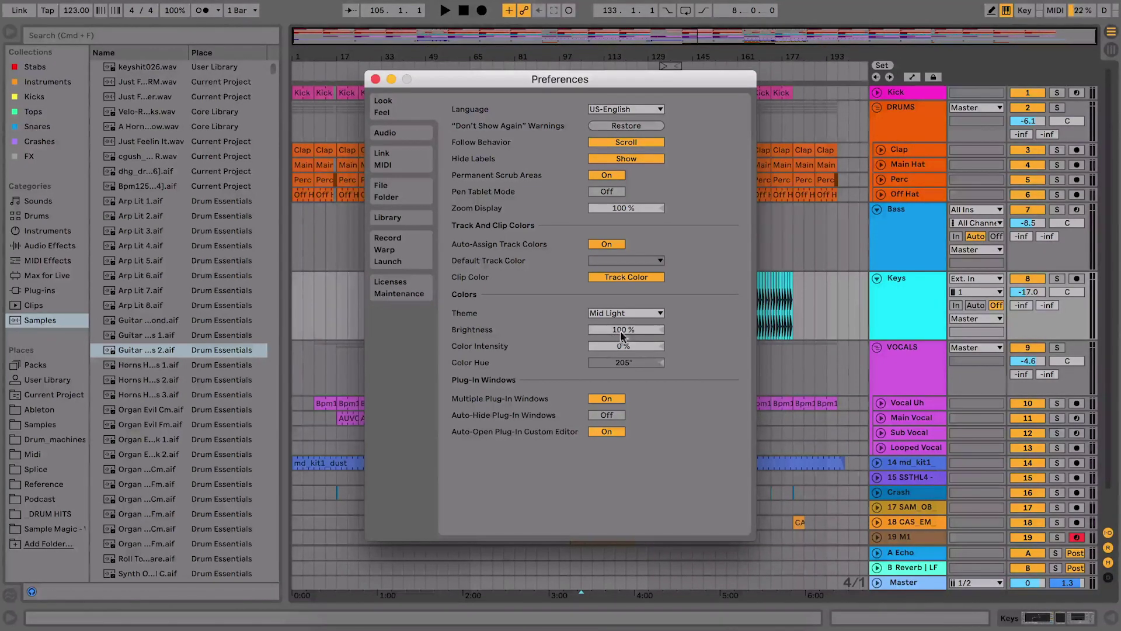
# - Lower the Mid Light theme's brightness and shift its colour hue
pyautogui.moveTo(633, 327)
pyautogui.mouseDown()
pyautogui.moveTo(633, 387)
pyautogui.moveTo(646, 332)
pyautogui.mouseUp()
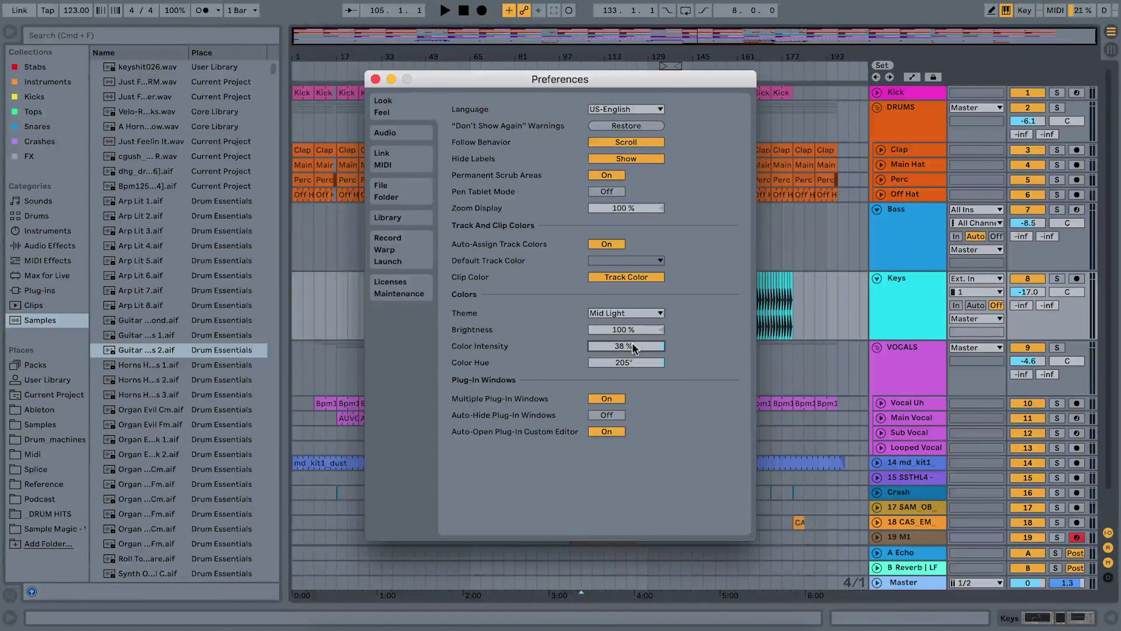
pyautogui.moveTo(627, 361); pyautogui.dragTo(626, 321)
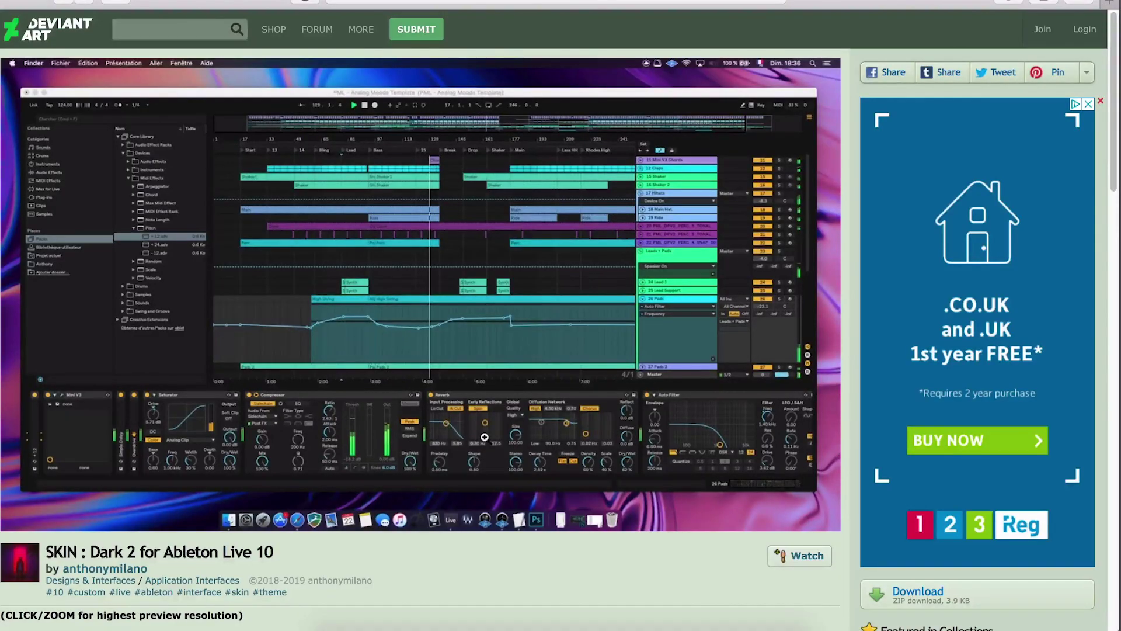
# - Scroll the Dark 2 skin page to read its installation notes for the Themes folder
pyautogui.scroll(-5, 485, 437)
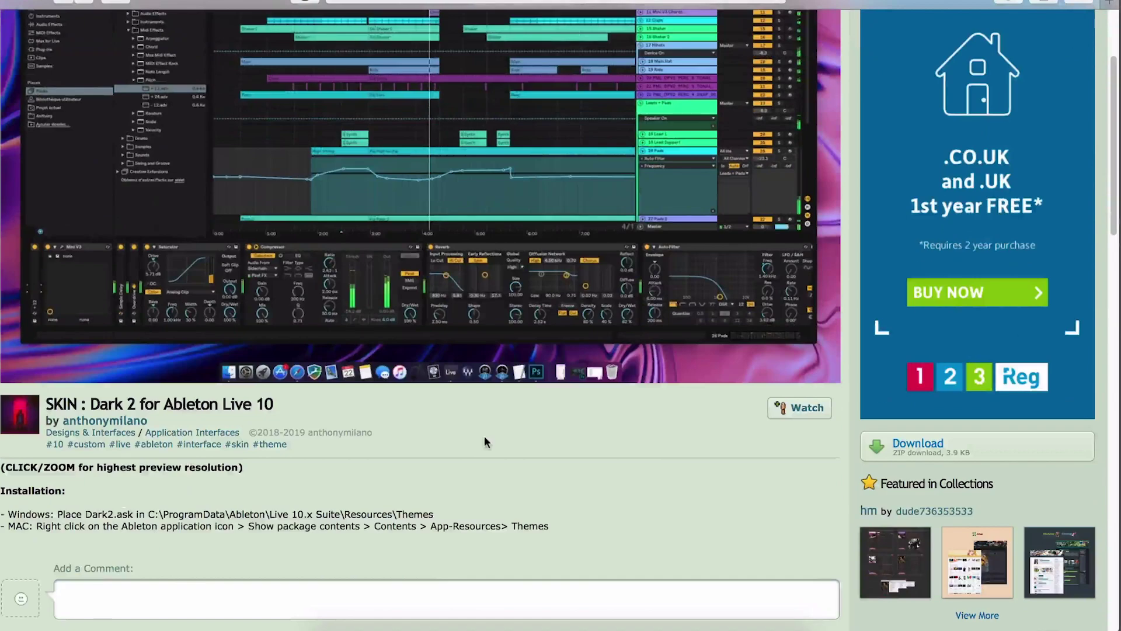
pyautogui.scroll(5, 500, 435)
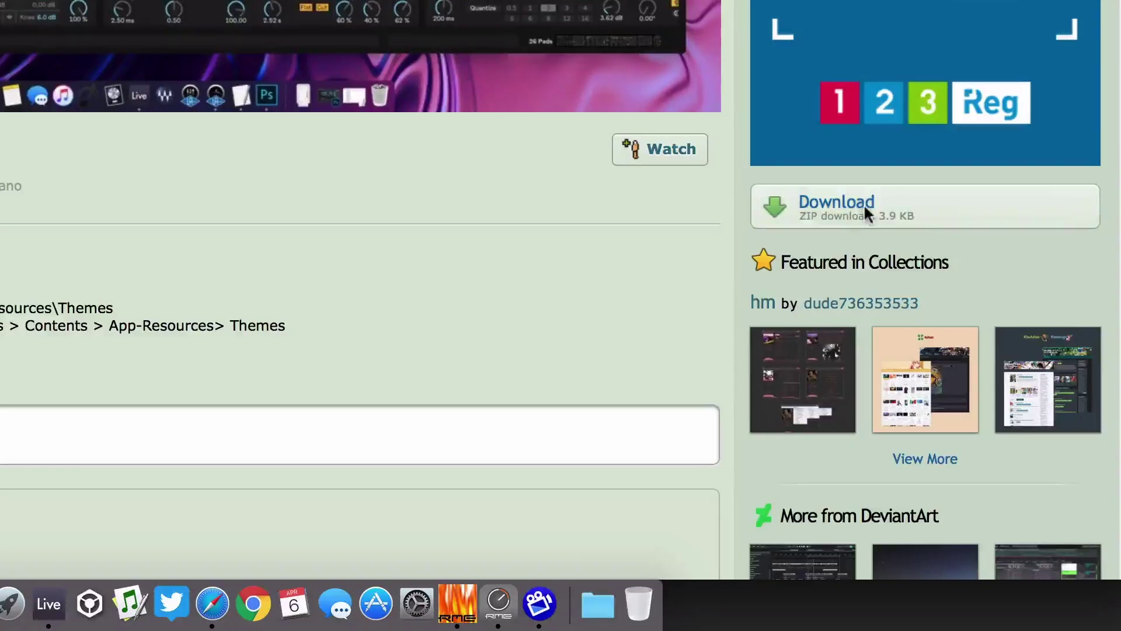
# - Download the Dark 2 skin ZIP and show it in a repositioned Downloads Finder window
pyautogui.click(864, 204)
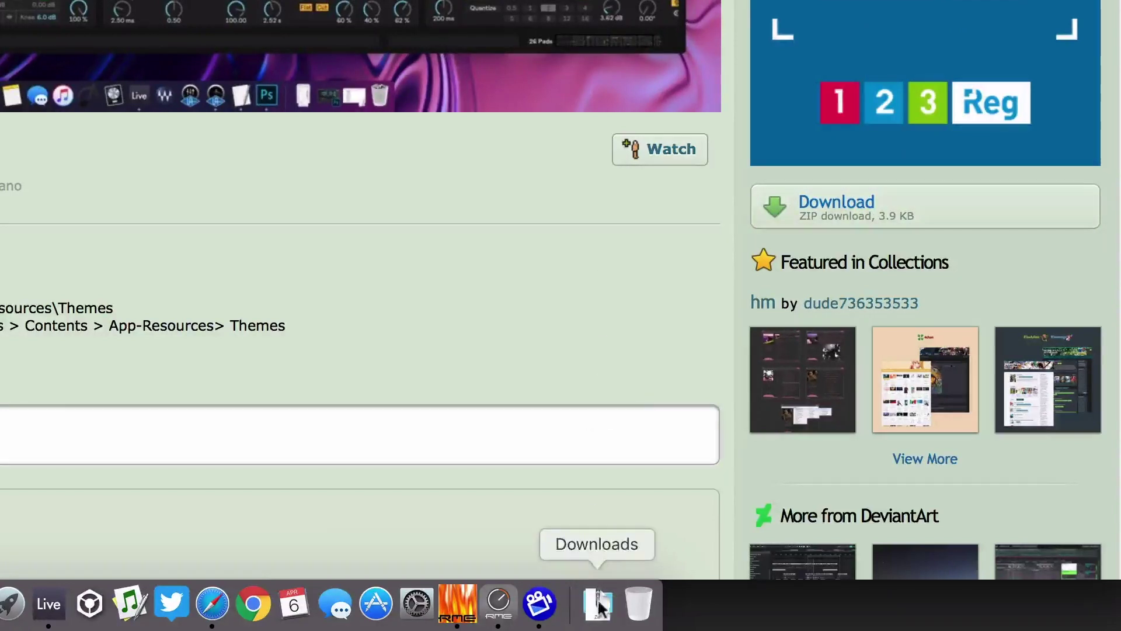
pyautogui.click(597, 601)
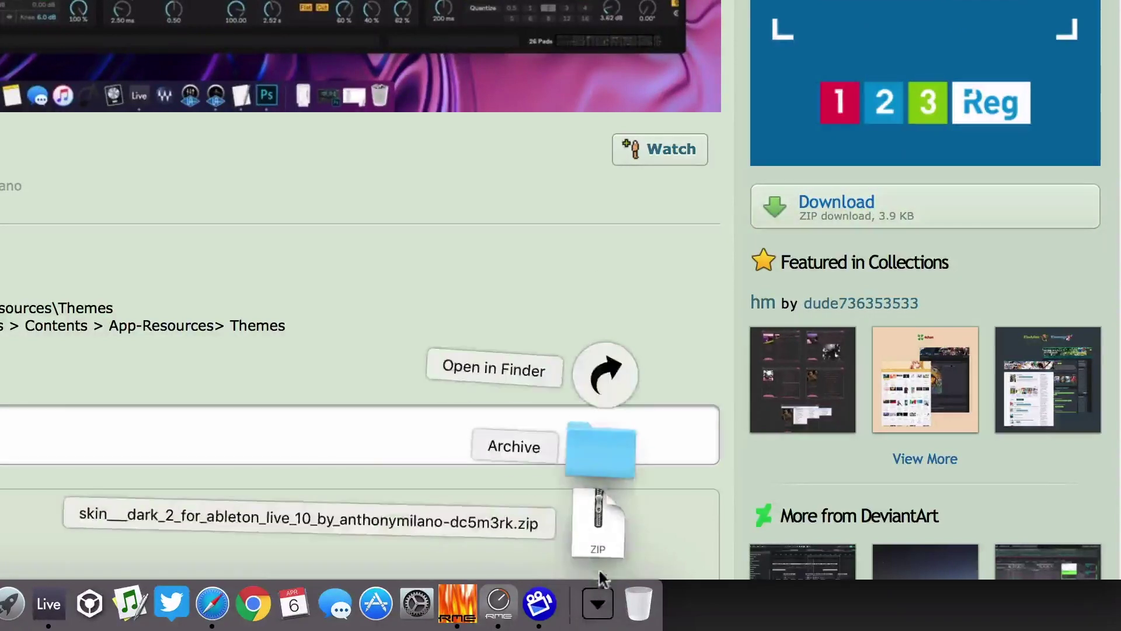
pyautogui.click(596, 514)
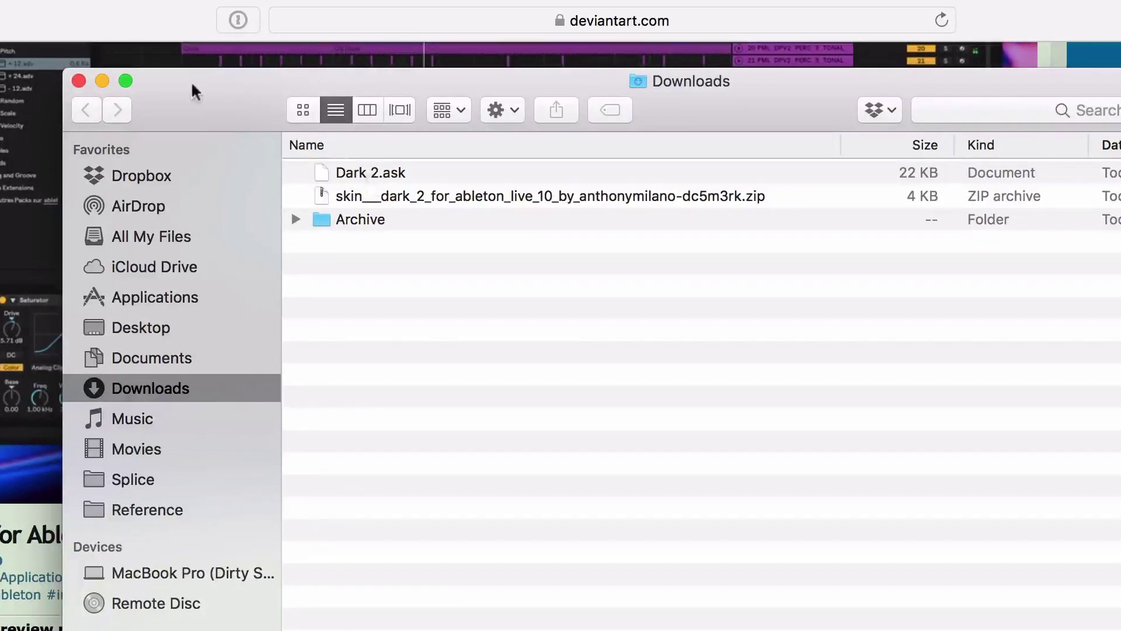
pyautogui.moveTo(195, 90); pyautogui.dragTo(327, 88)
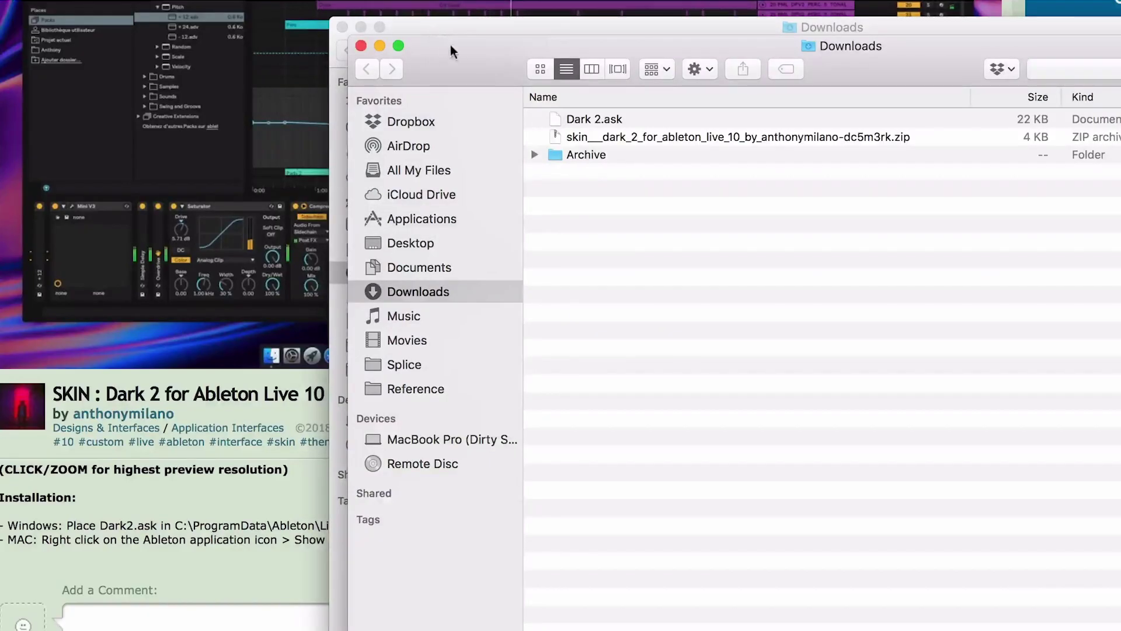
pyautogui.moveTo(450, 44); pyautogui.dragTo(178, 20)
# - Navigate into Ableton Live 10 Suite's package to Contents > App-Resources > Themes
pyautogui.click(175, 195)
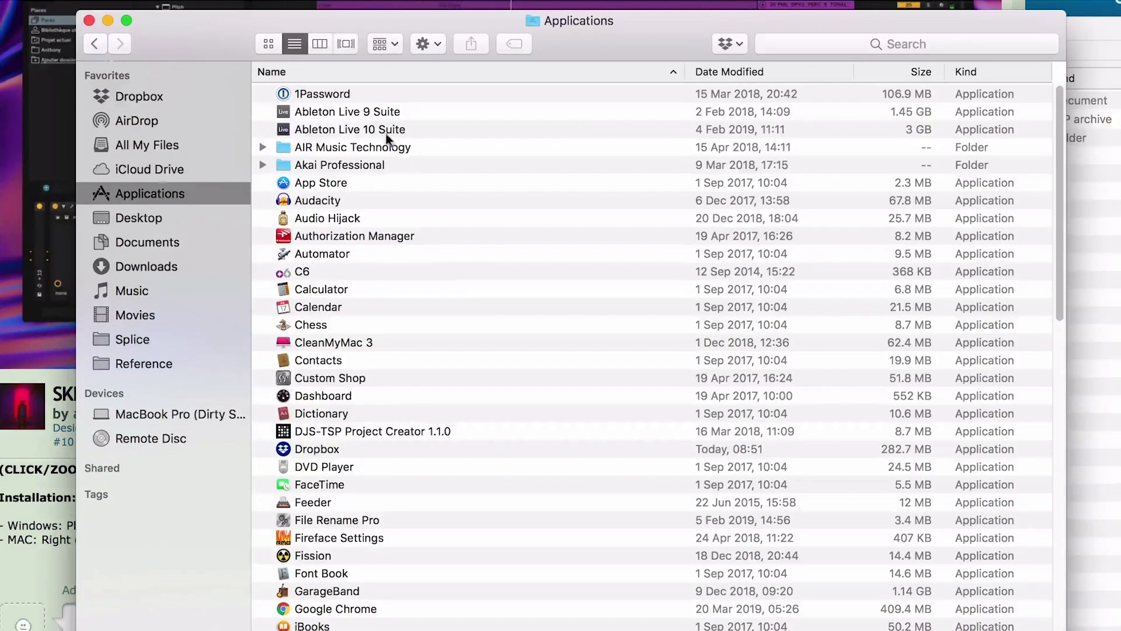
pyautogui.click(380, 129)
pyautogui.rightClick(359, 130)
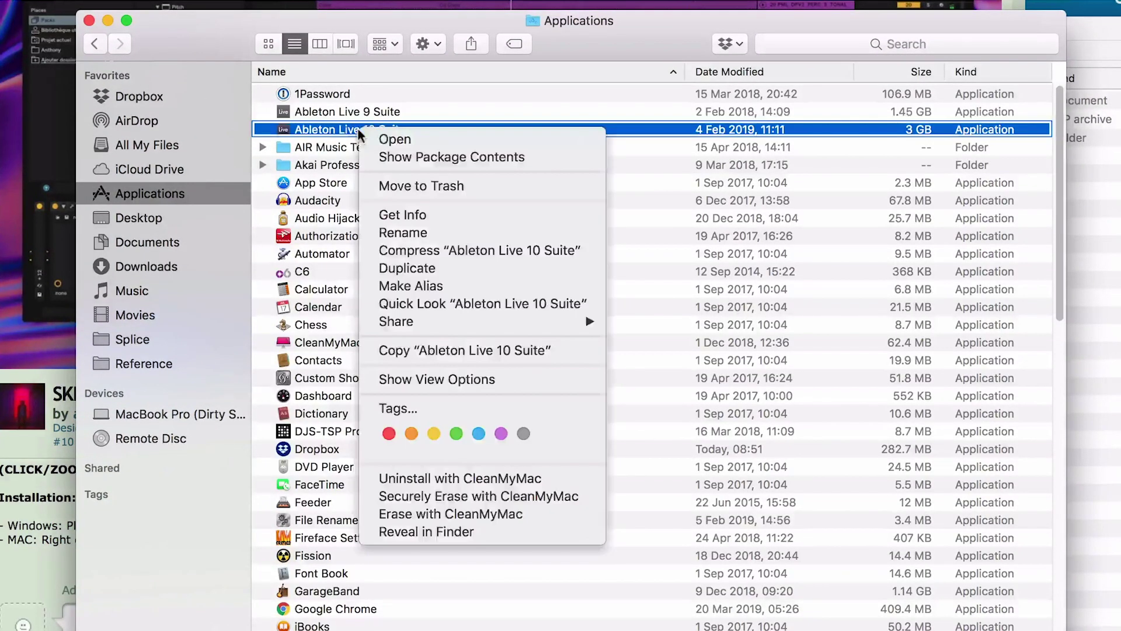
pyautogui.click(486, 157)
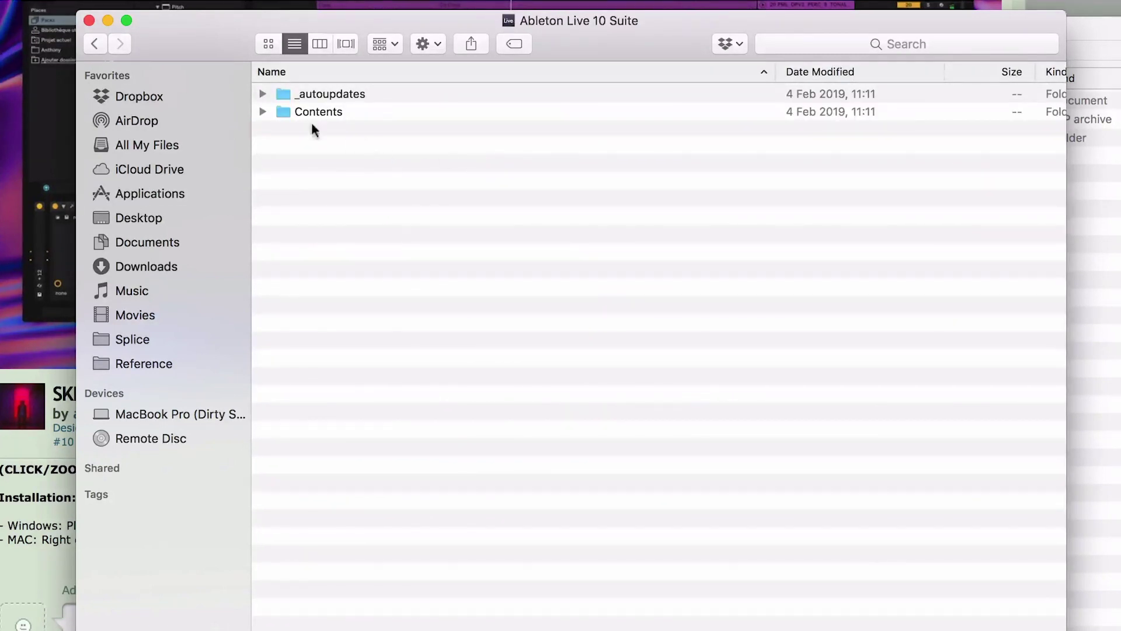
pyautogui.doubleClick(312, 111)
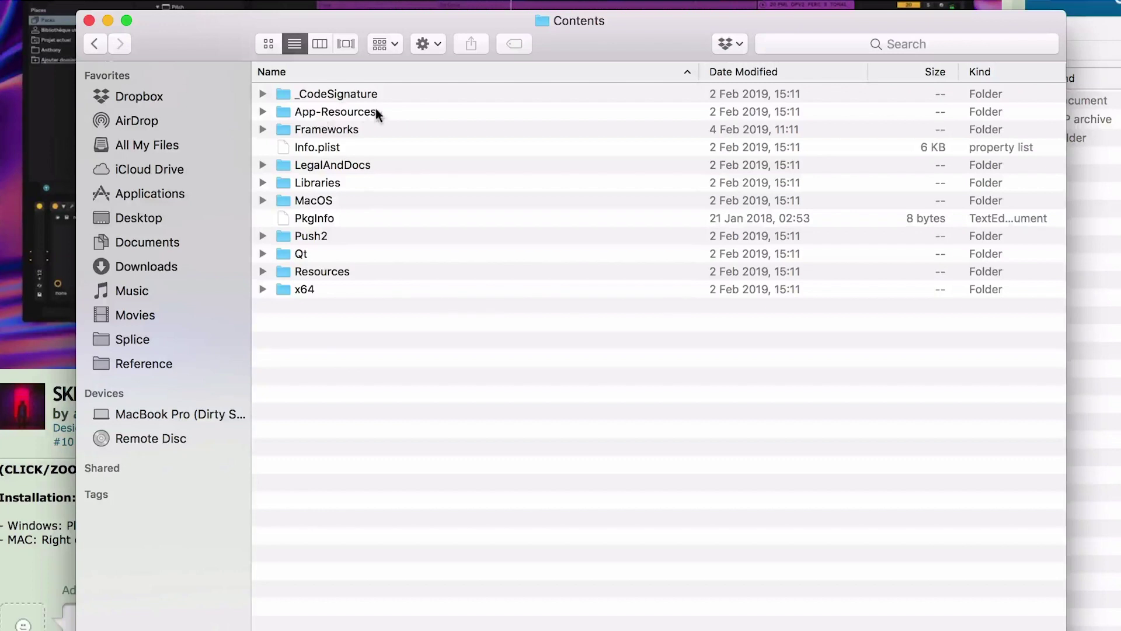
pyautogui.doubleClick(366, 112)
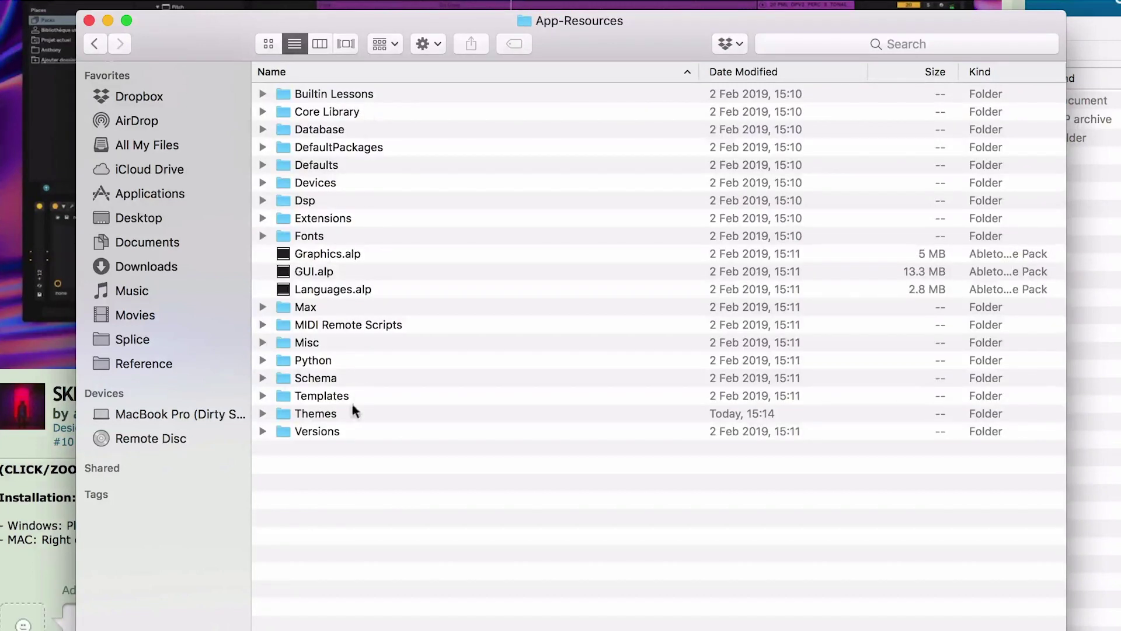
pyautogui.doubleClick(318, 413)
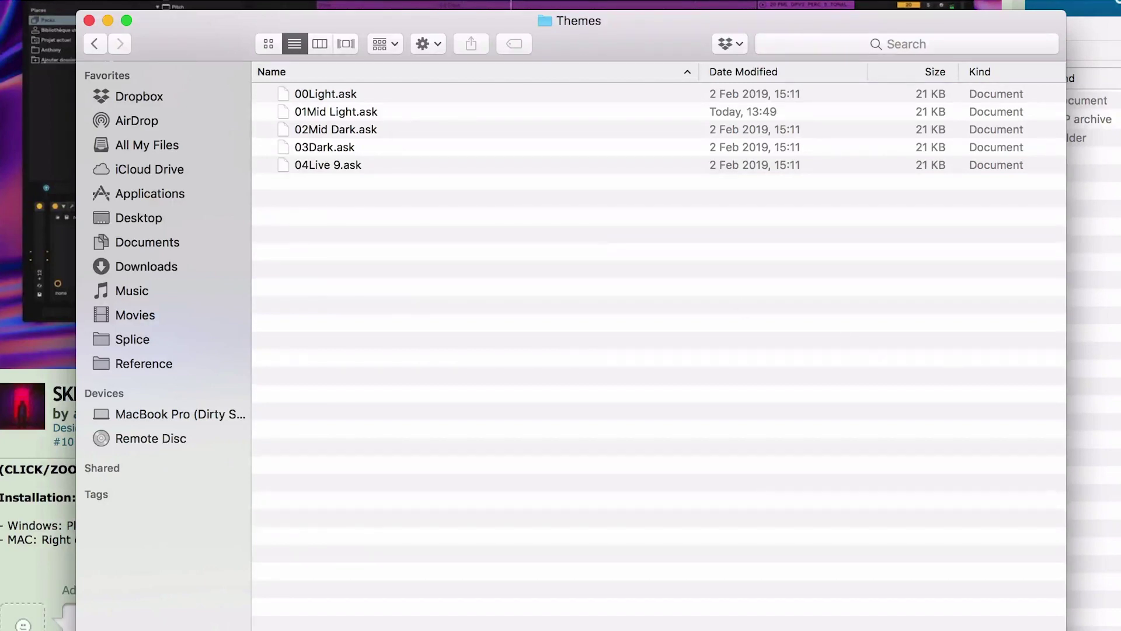
# - Move Dark 2.ask from a second Downloads window into the Themes folder
pyautogui.press('super+n')
pyautogui.moveTo(480, 45); pyautogui.dragTo(648, 53)
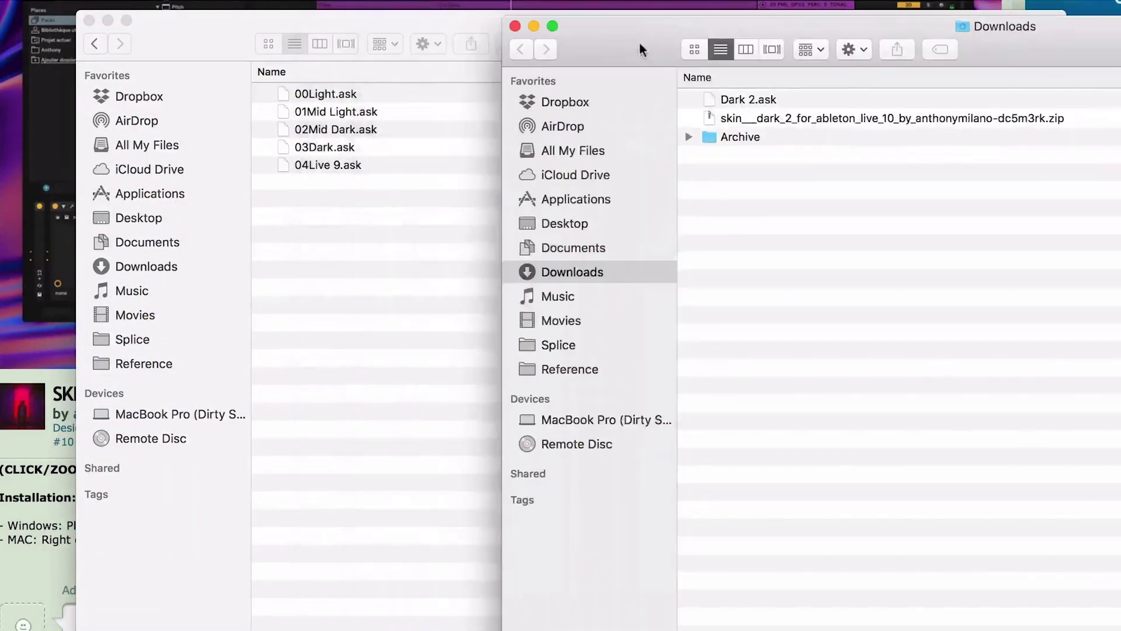
pyautogui.moveTo(731, 99); pyautogui.dragTo(374, 294)
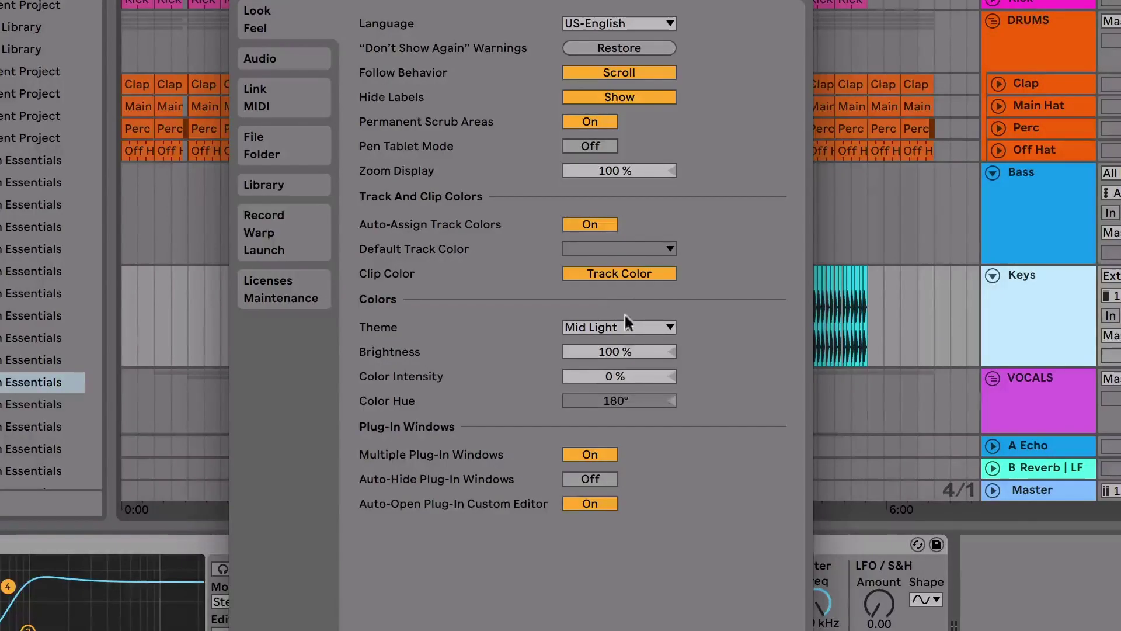
# - Reopen Preferences so Dark 2 appears in the Theme list, and apply Dark 2
pyautogui.click(688, 355)
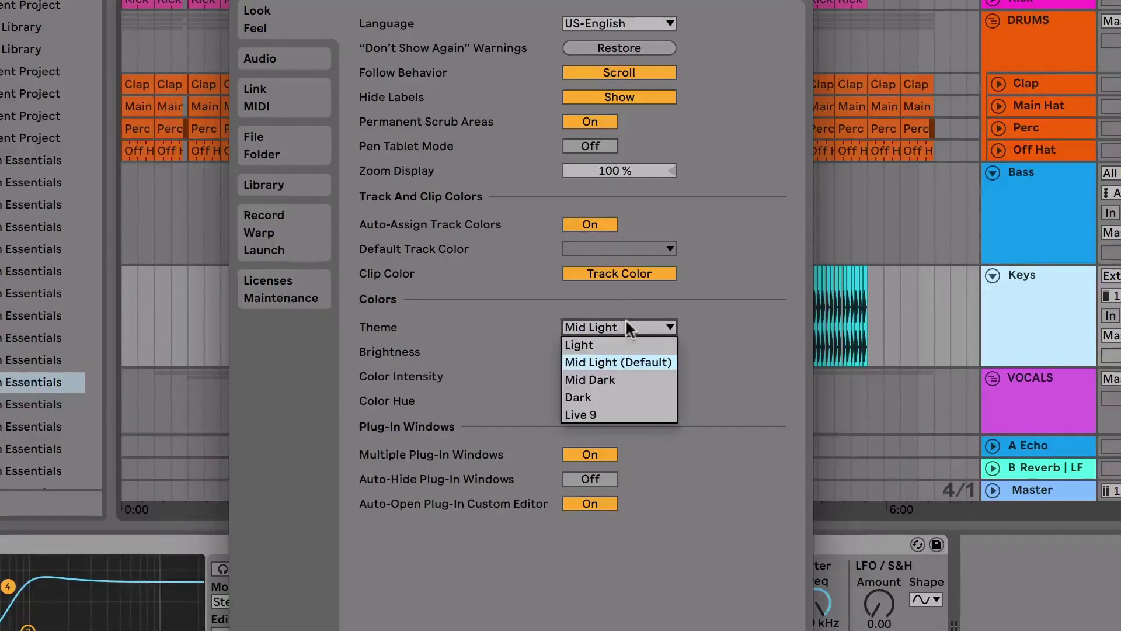
pyautogui.click(739, 308)
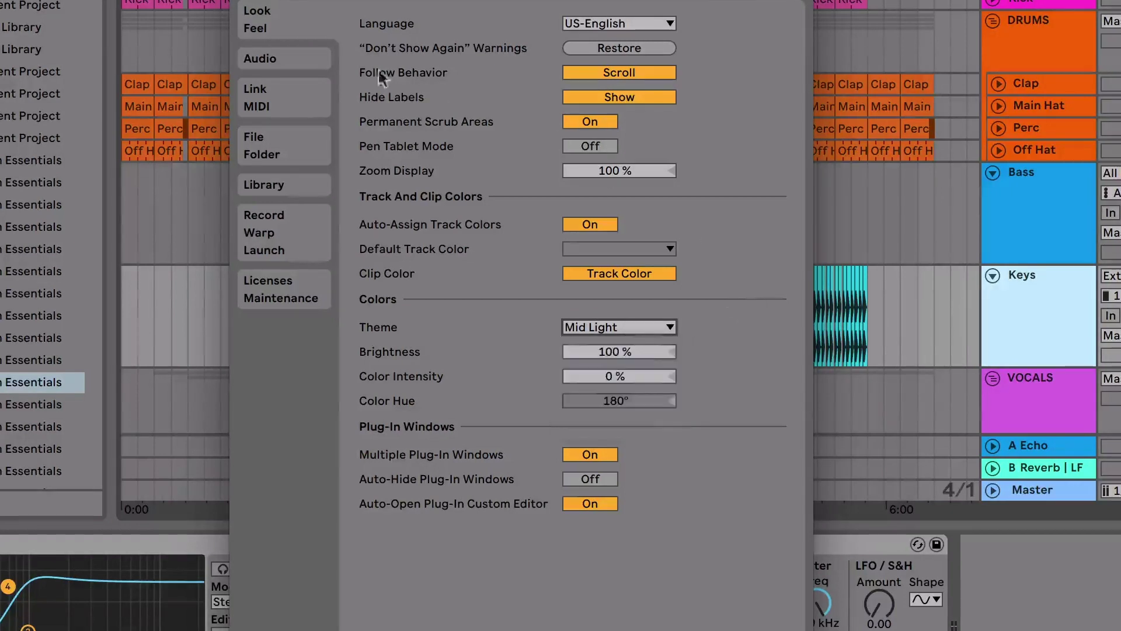
pyautogui.press('Escape')
pyautogui.click(68, 12)
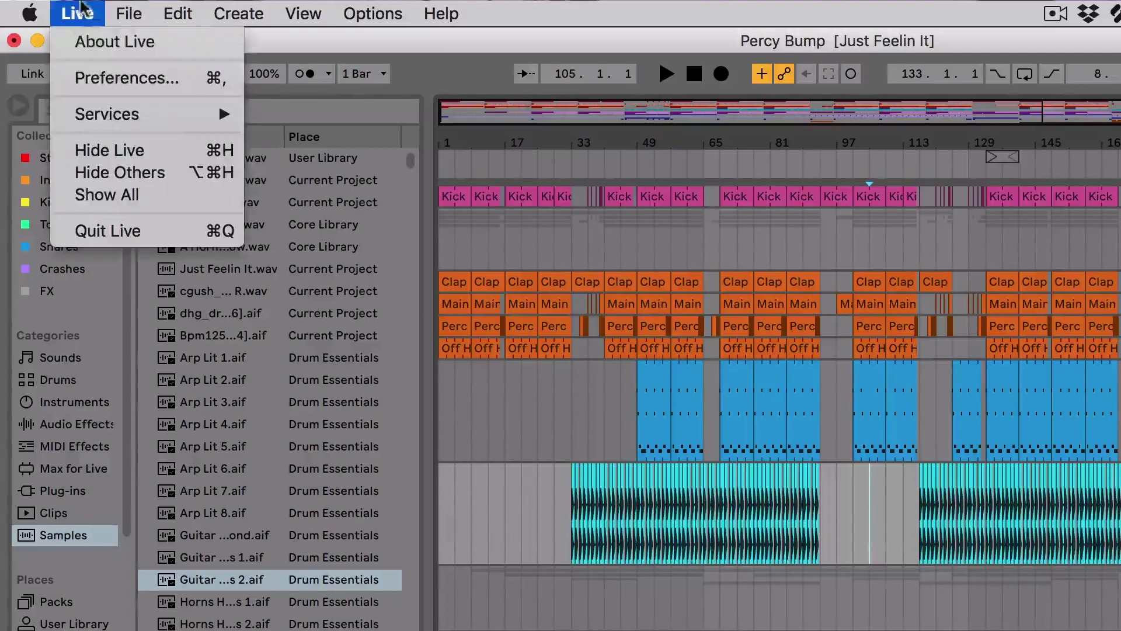
pyautogui.click(88, 78)
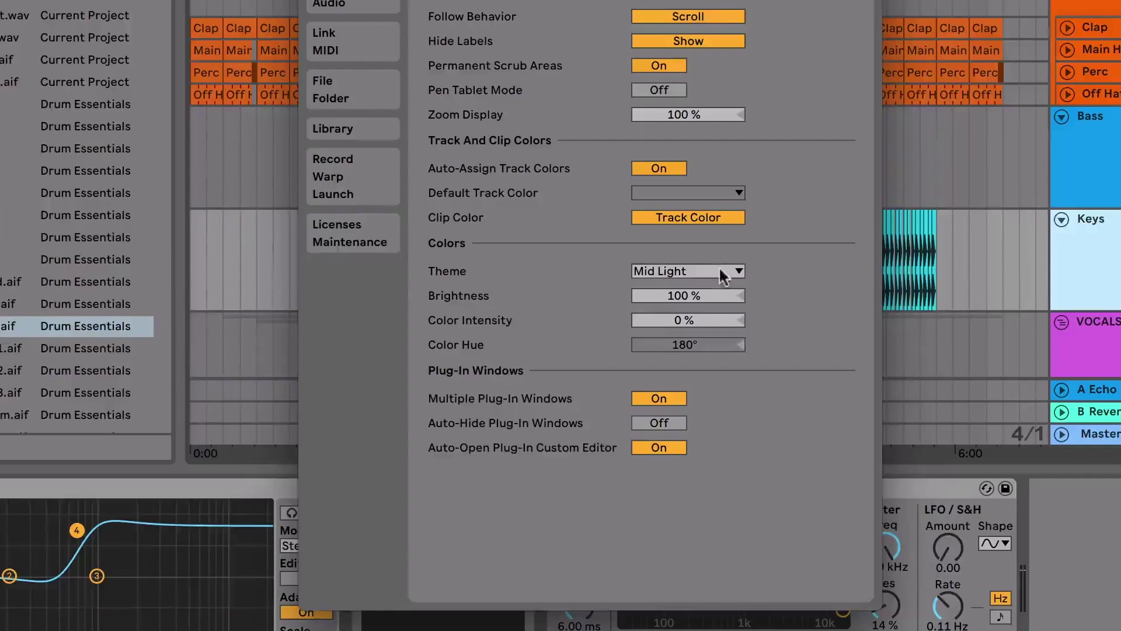
pyautogui.click(974, 524)
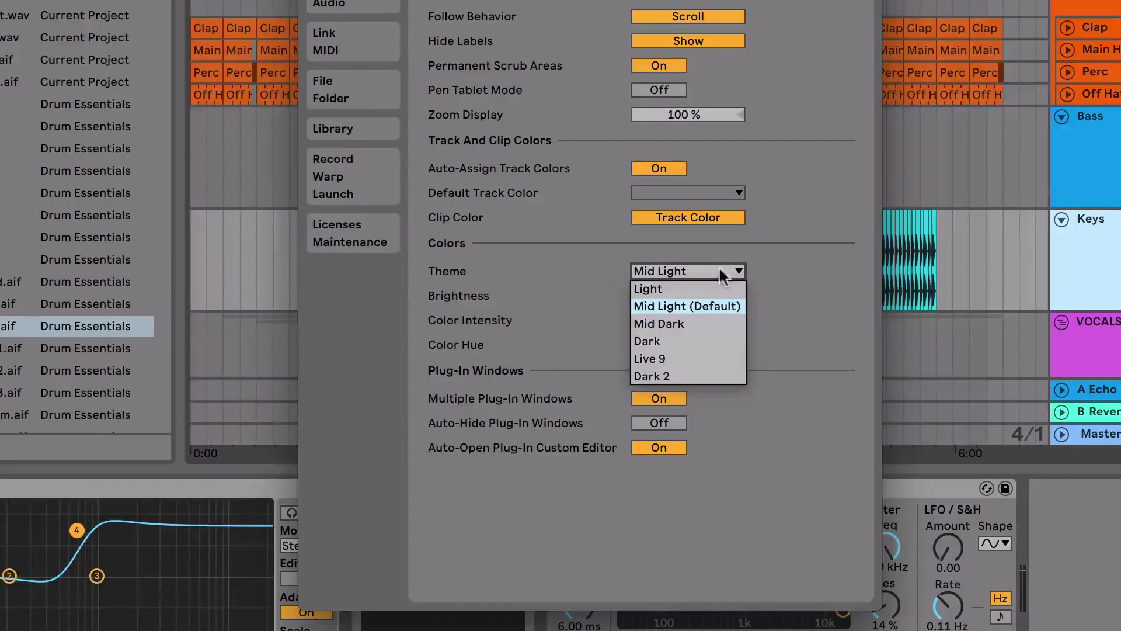
pyautogui.click(711, 374)
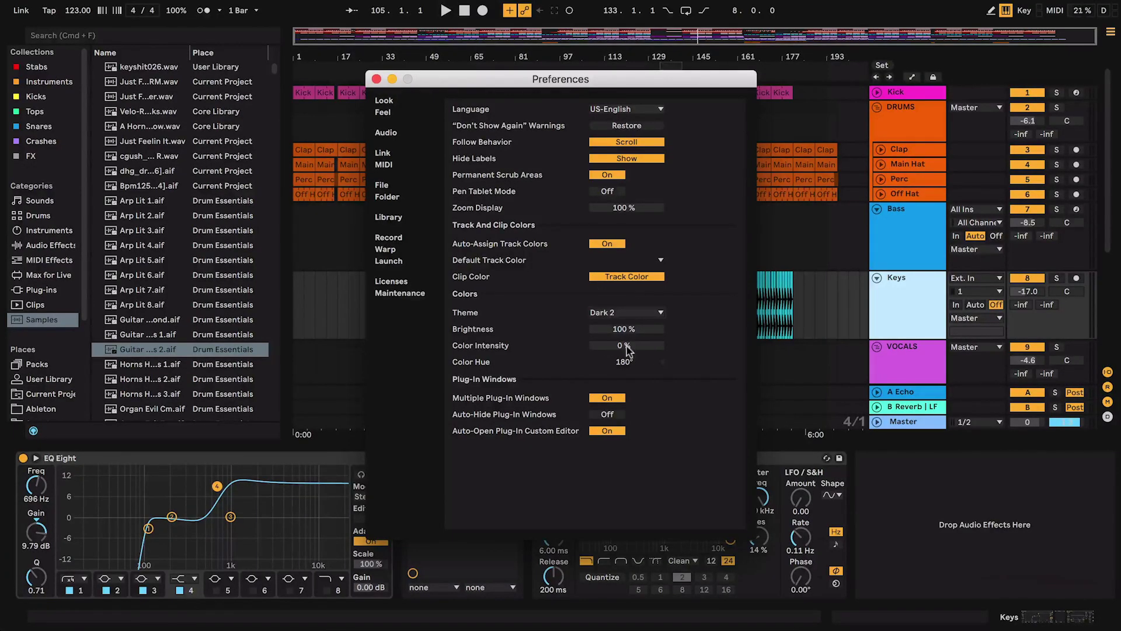
# - Set Dark 2's brightness to 52% and colour intensity to 11%, then close Preferences
pyautogui.moveTo(624, 329); pyautogui.dragTo(664, 330)
pyautogui.moveTo(629, 351); pyautogui.dragTo(626, 374)
pyautogui.click(377, 79)
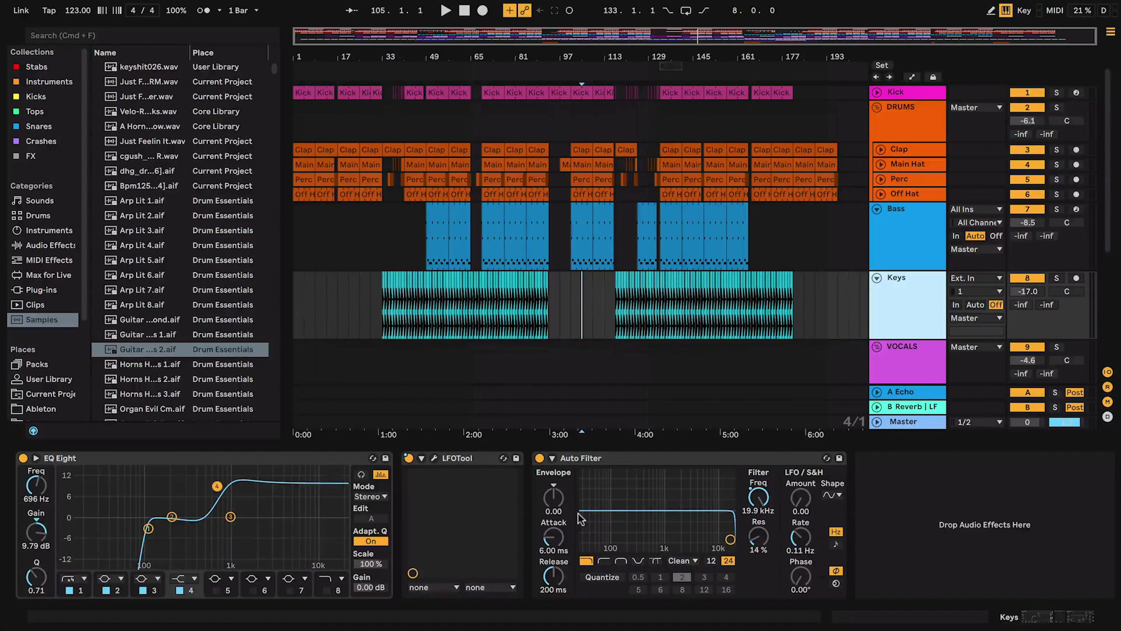
# - Check the Bass and Keys devices, unfold VOCALS, and display the Main Vocal track's devices
pyautogui.click(895, 231)
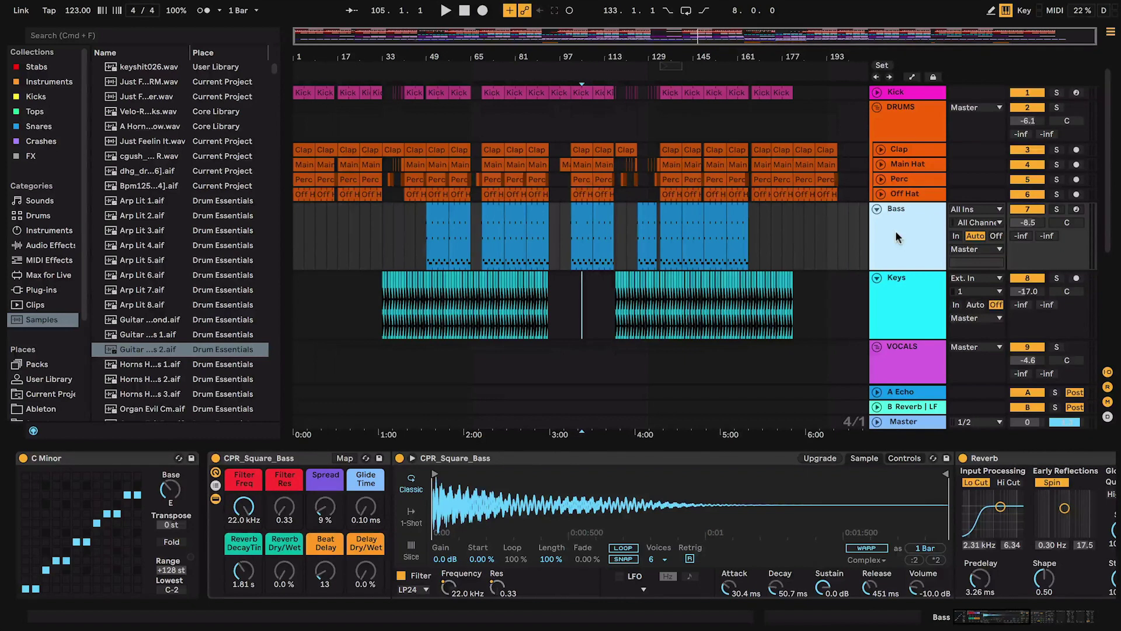
pyautogui.click(913, 299)
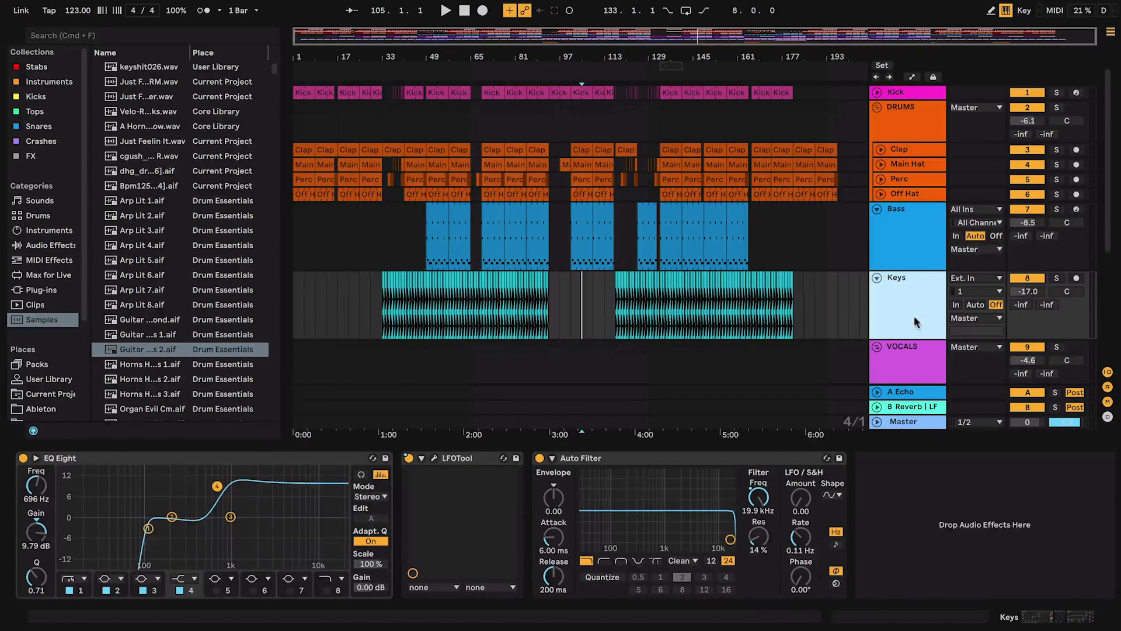
pyautogui.click(909, 362)
pyautogui.press('Right')
pyautogui.scroll(-3, 909, 360)
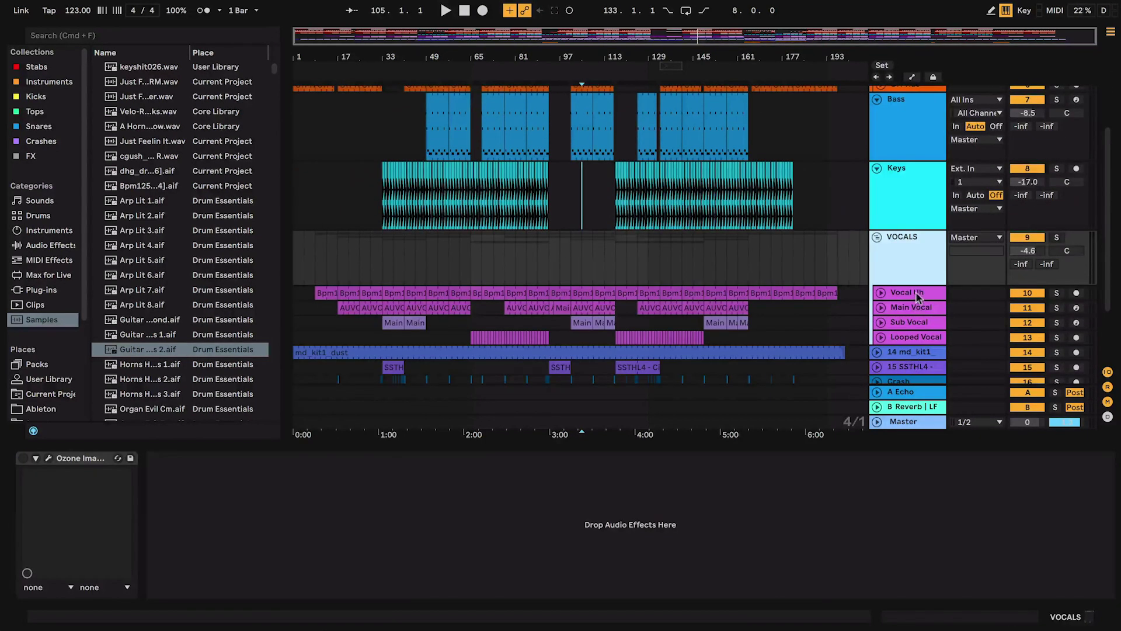
pyautogui.click(918, 297)
pyautogui.click(916, 306)
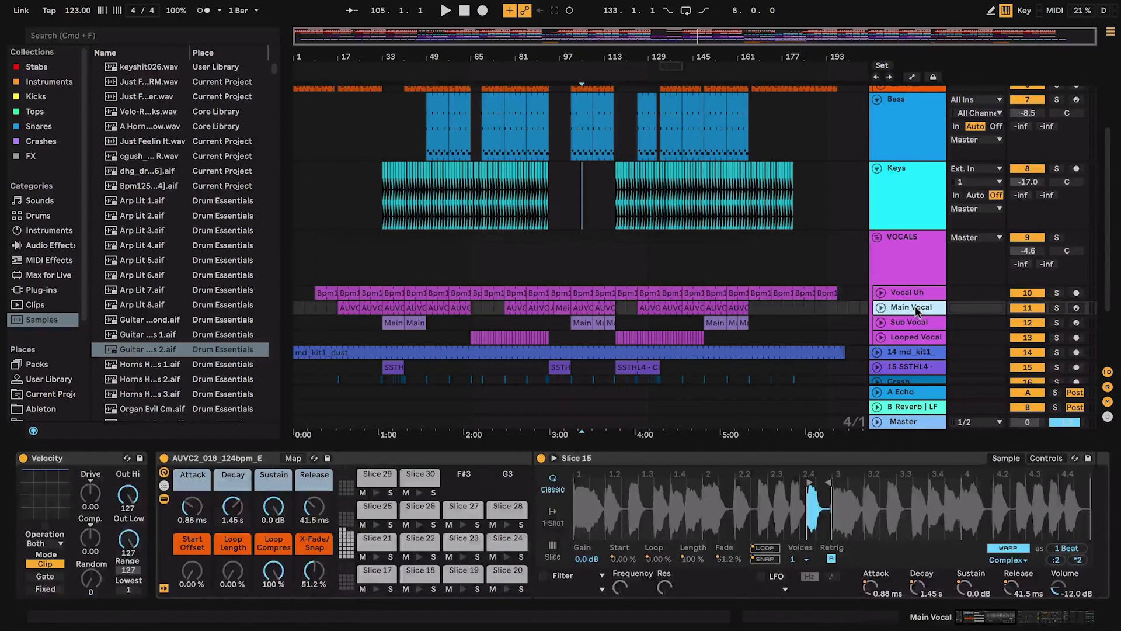